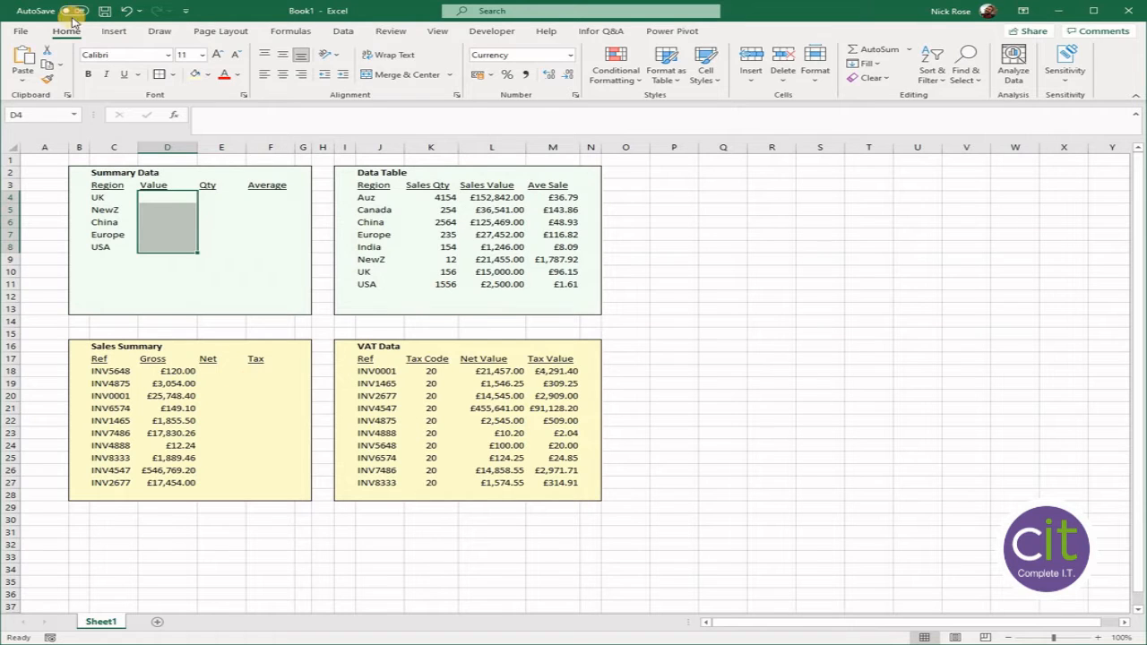
- Begin a VLOOKUP in D4 with lookup value C4 and the absolute table array $J$3:$M$11
left_click(213, 206)
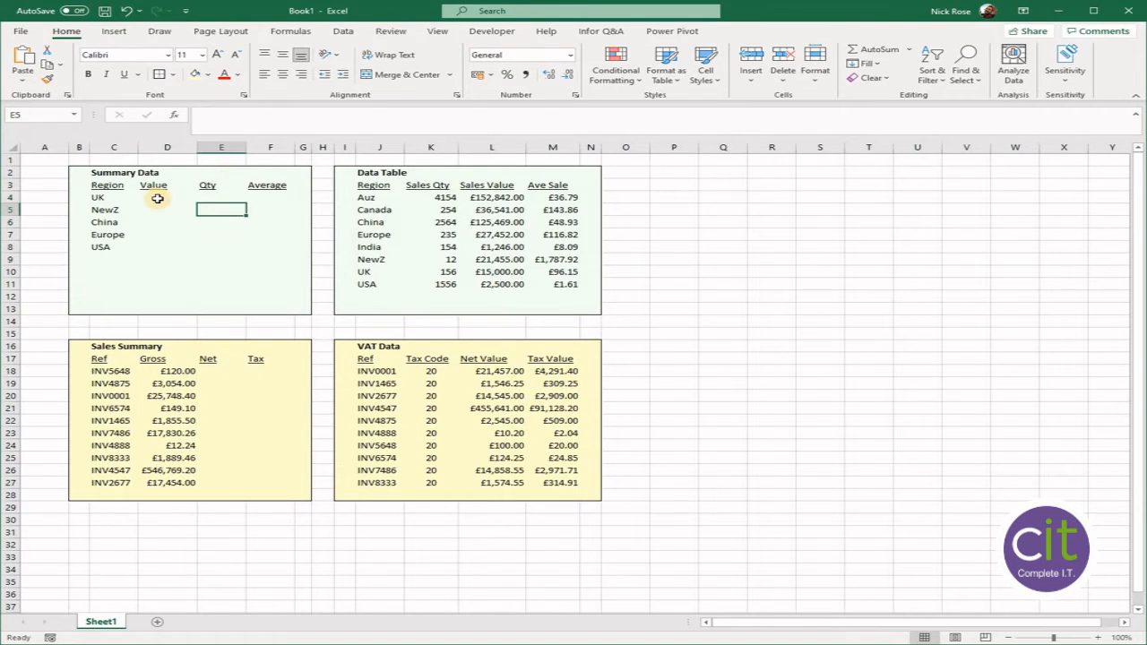
left_click(157, 199)
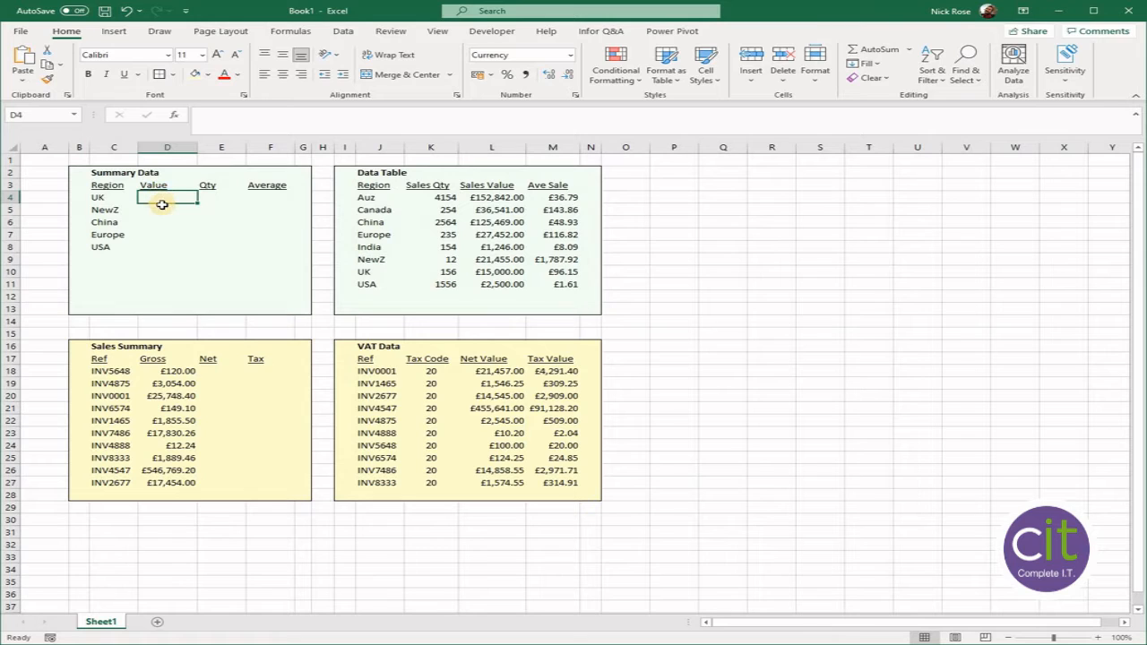
left_click(176, 117)
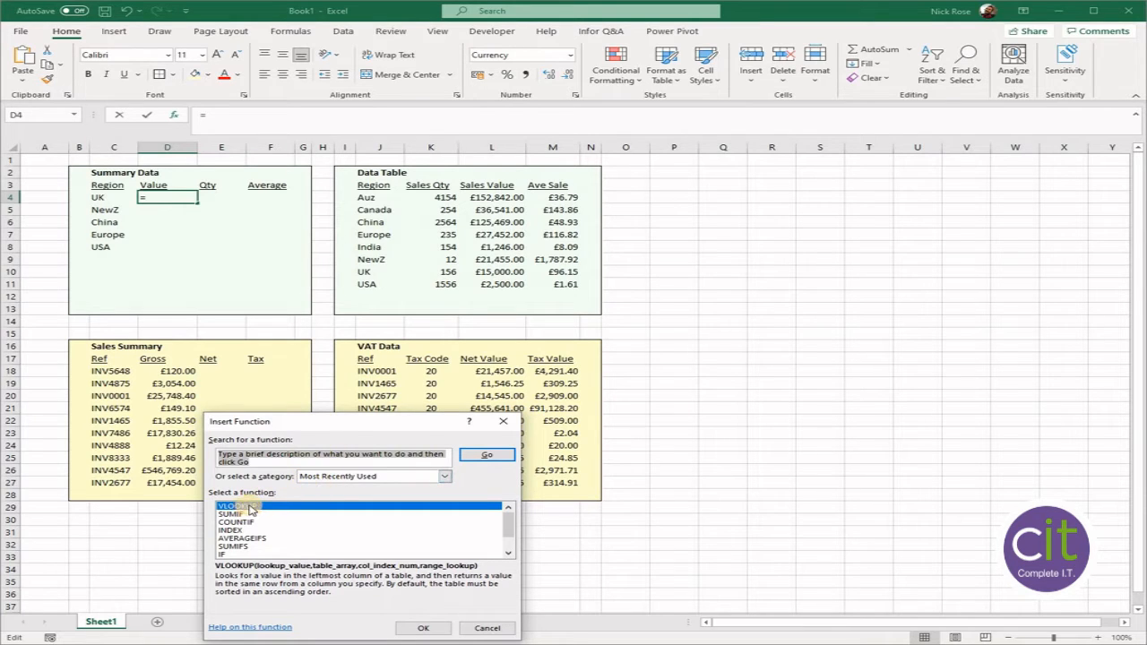
double_click(250, 510)
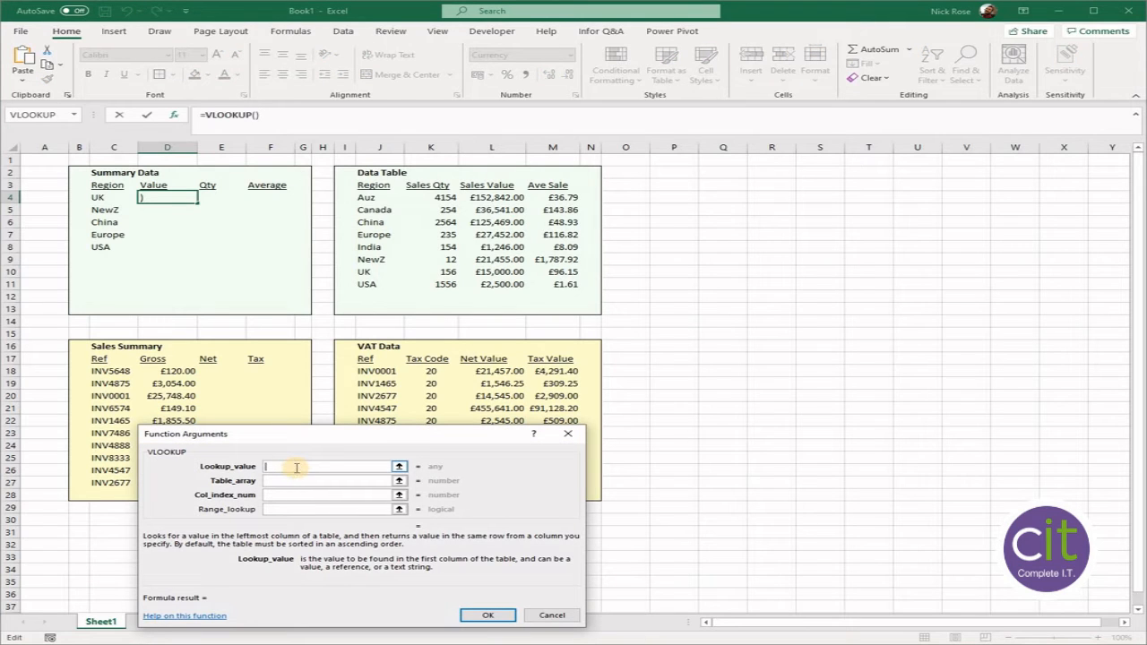
left_click(101, 198)
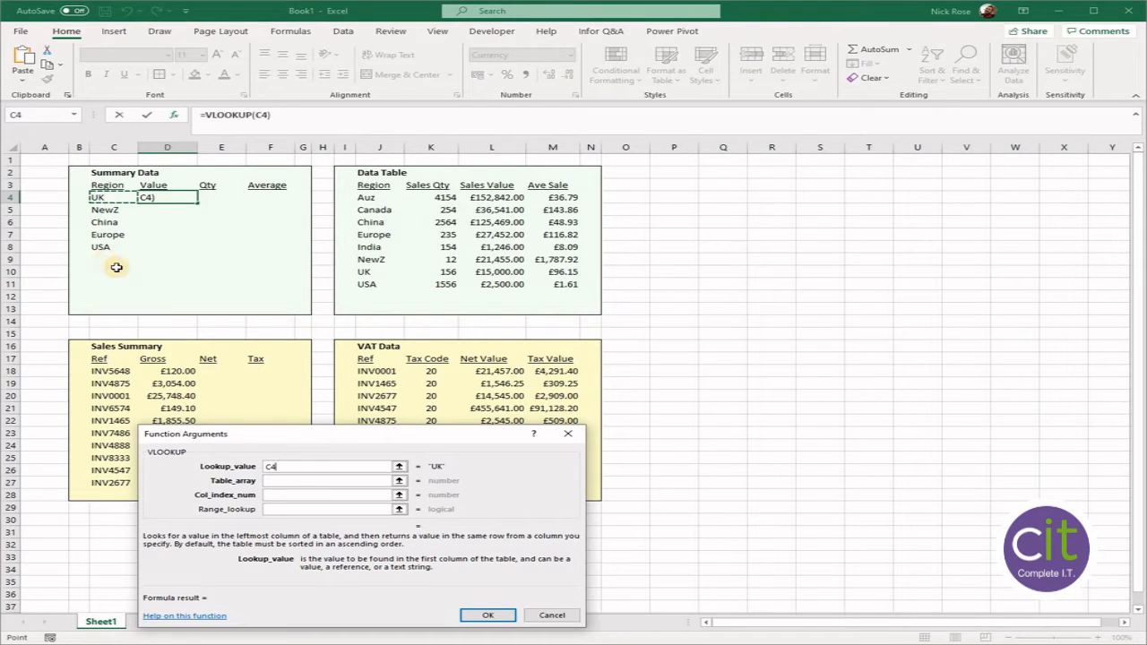
left_click(269, 480)
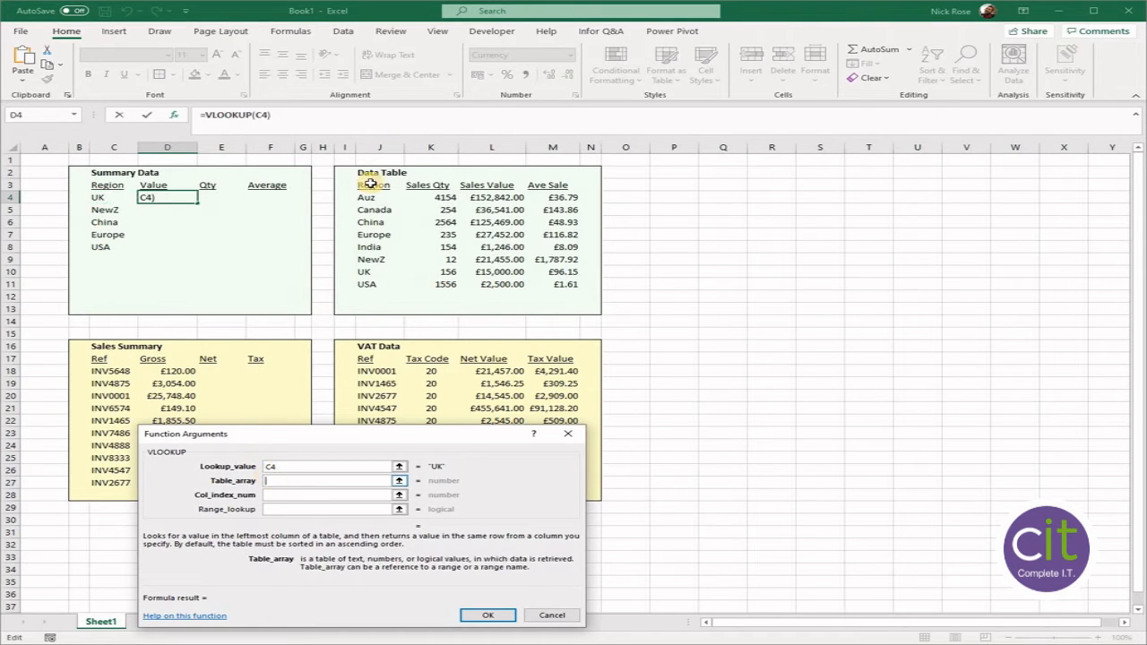
left_click_drag(370, 184, 554, 286)
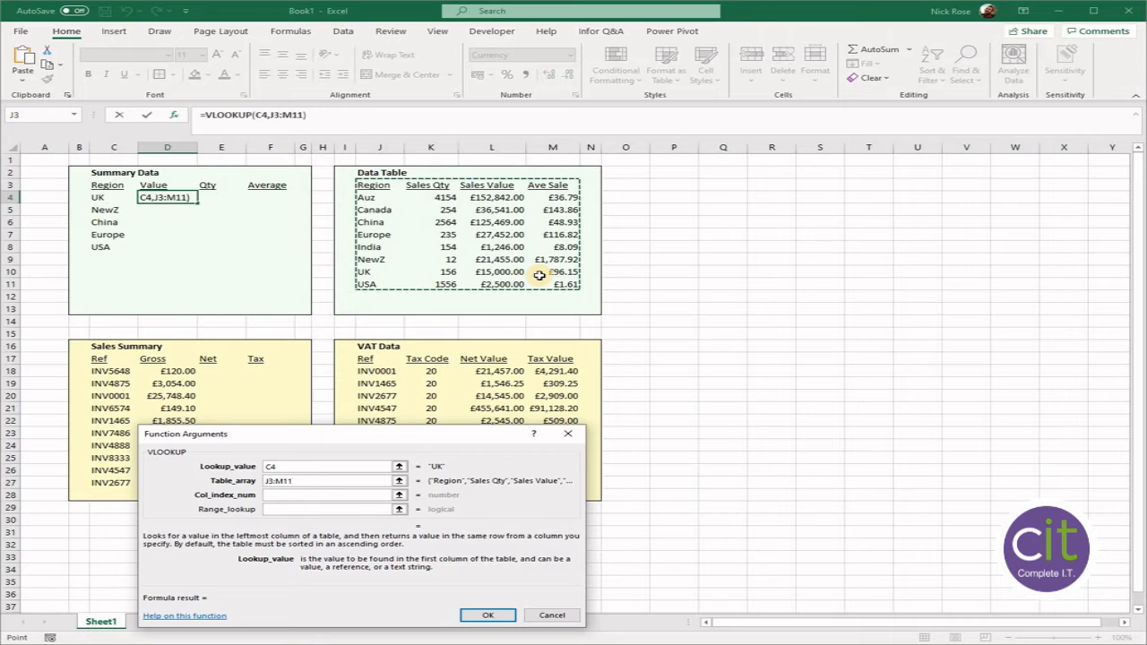
key("F4")
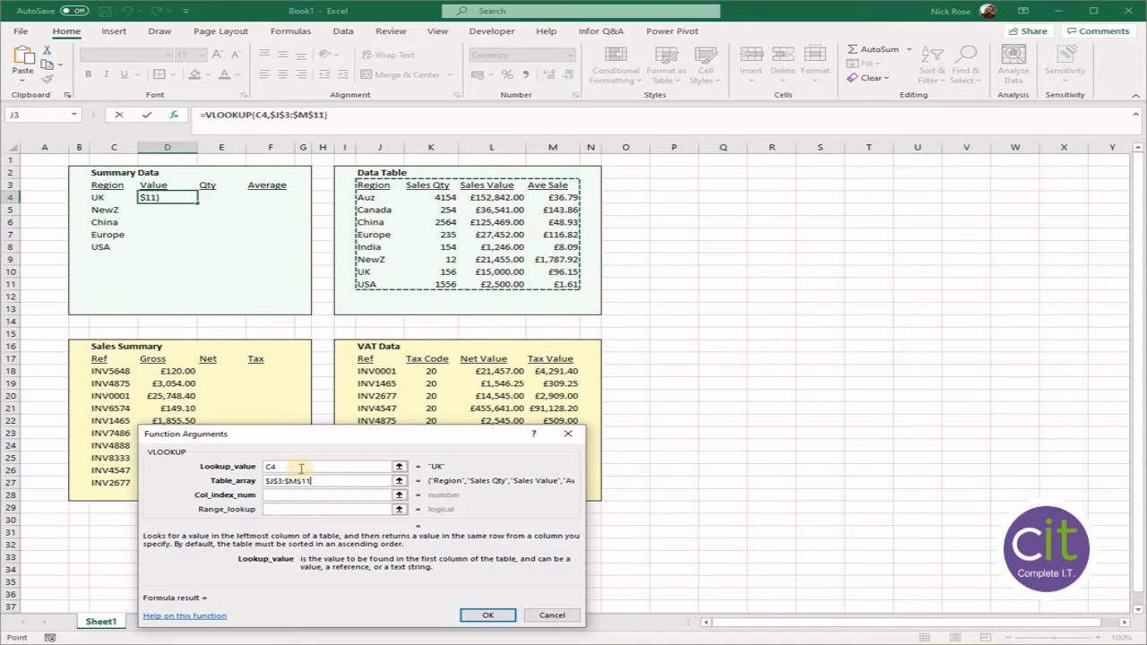
- Complete the D4 VLOOKUP with column index 3 and range lookup FALSE, and copy it down the Value column to D8
left_click(294, 497)
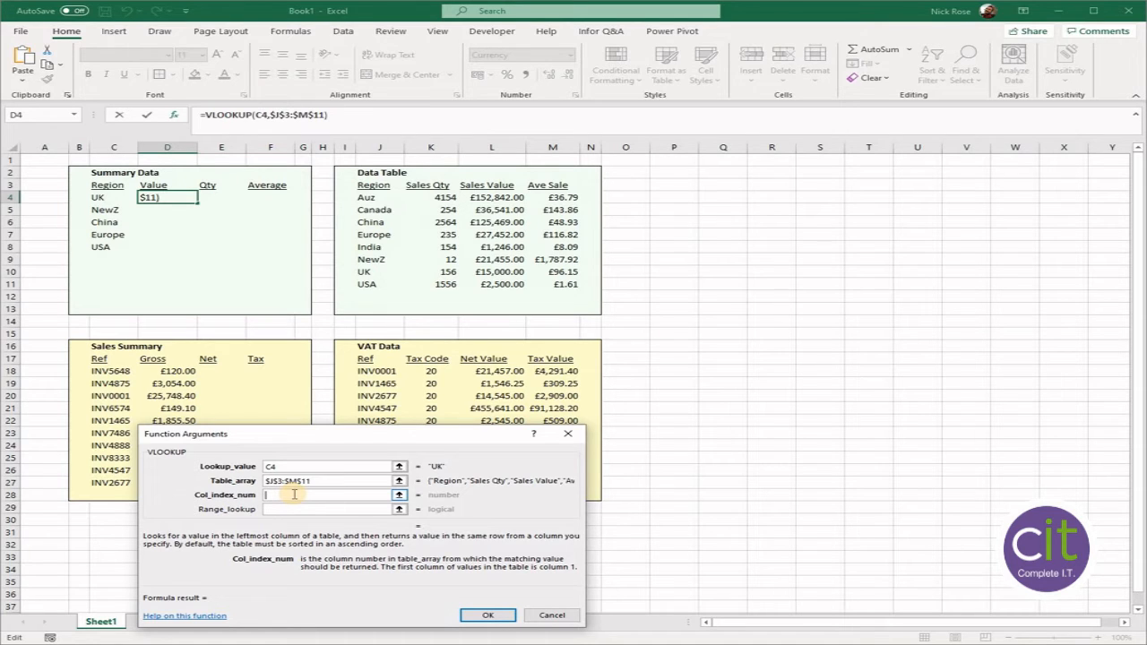
type("3")
left_click(296, 508)
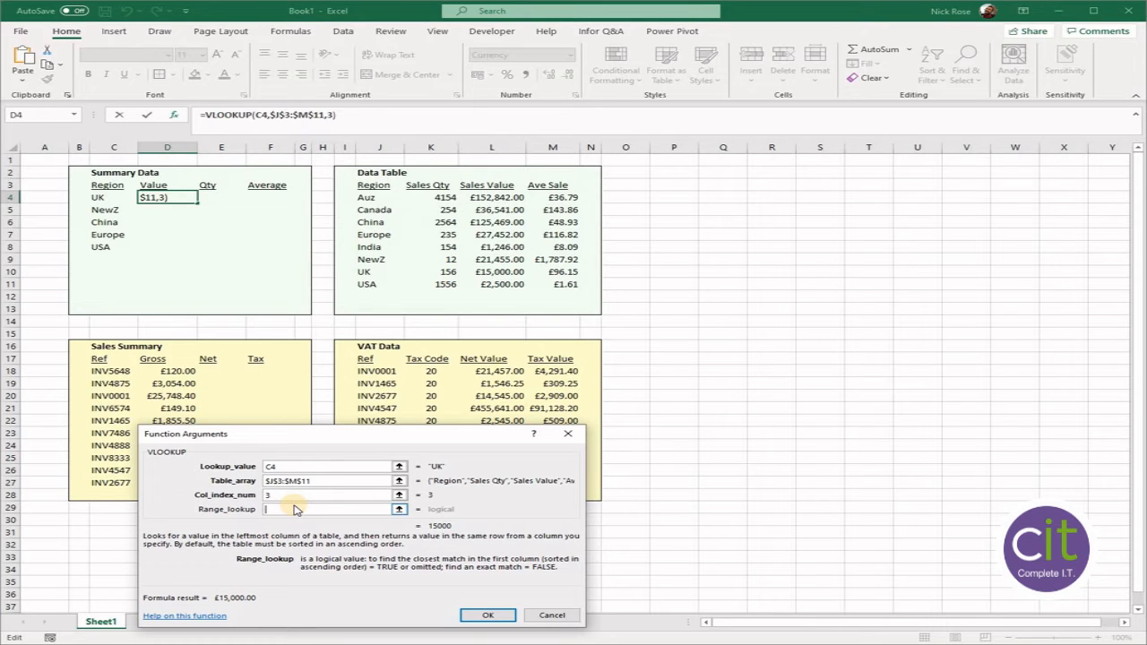
type("FALSE")
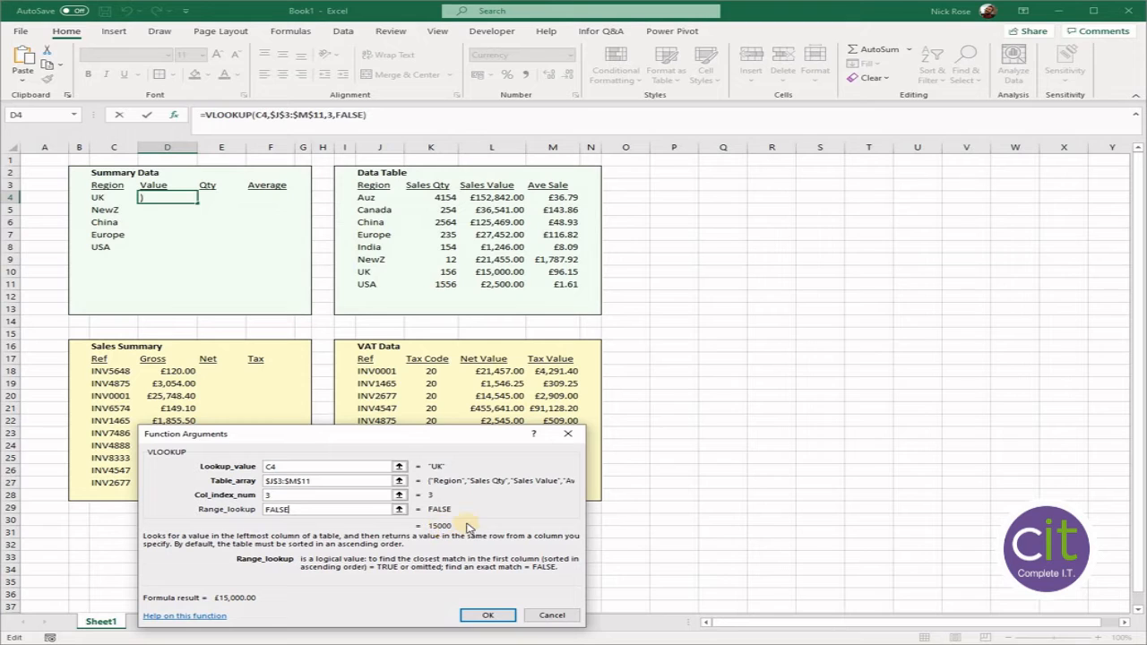
left_click(488, 614)
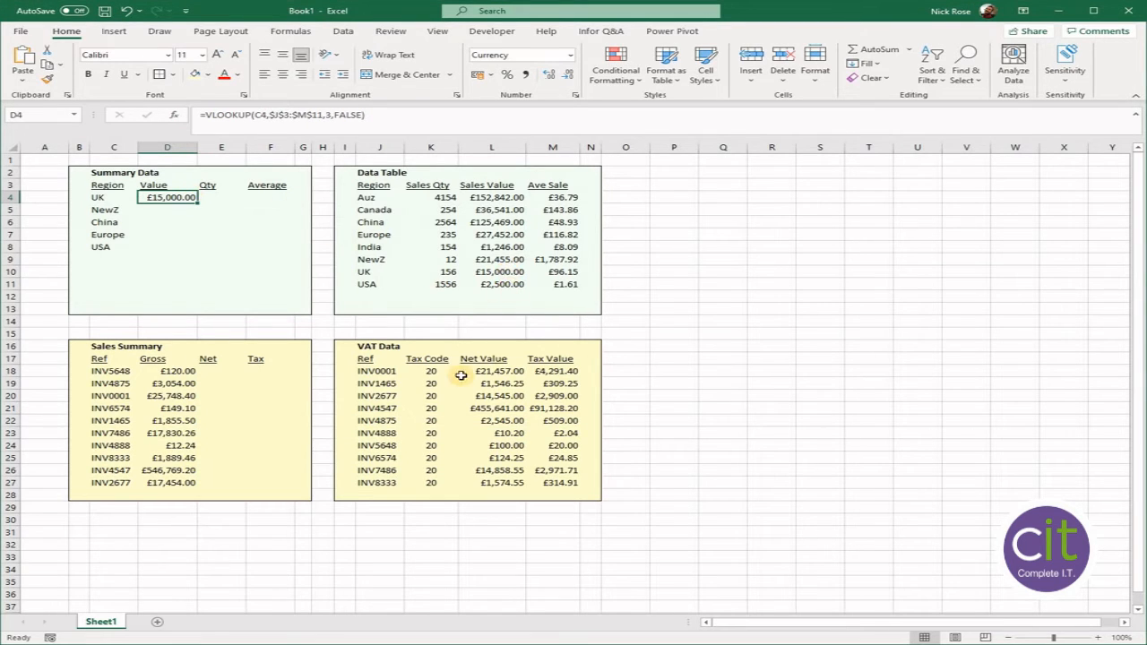
double_click(198, 203)
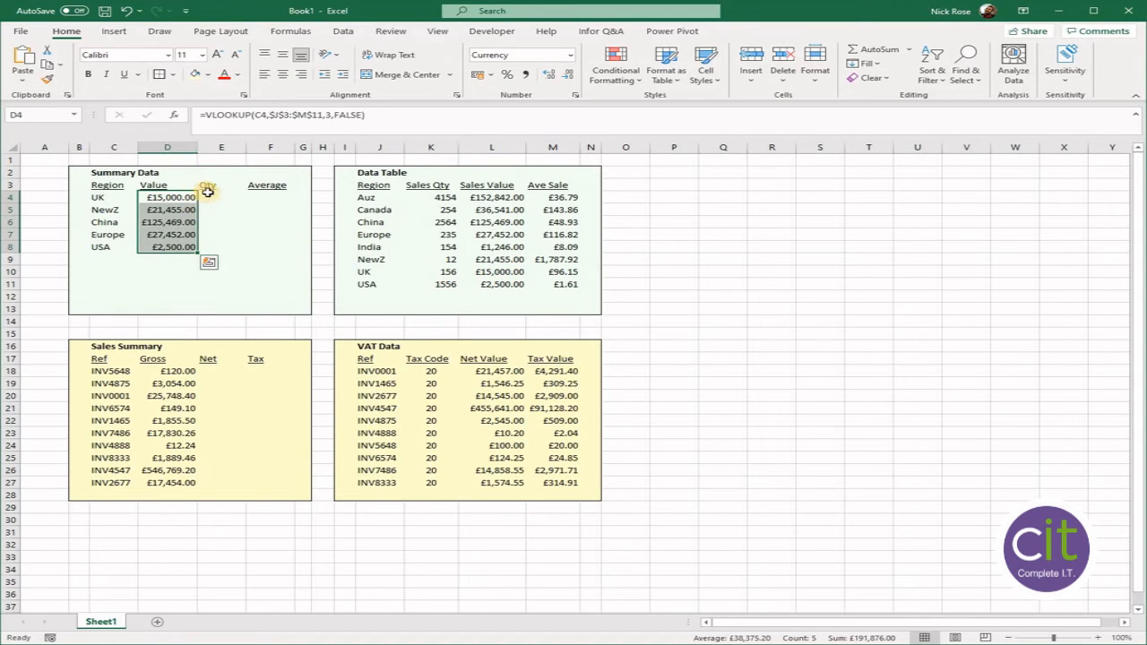
- Begin a VLOOKUP in E4 with lookup value C4 and the absolute table array $J$3:$M$11
left_click(222, 197)
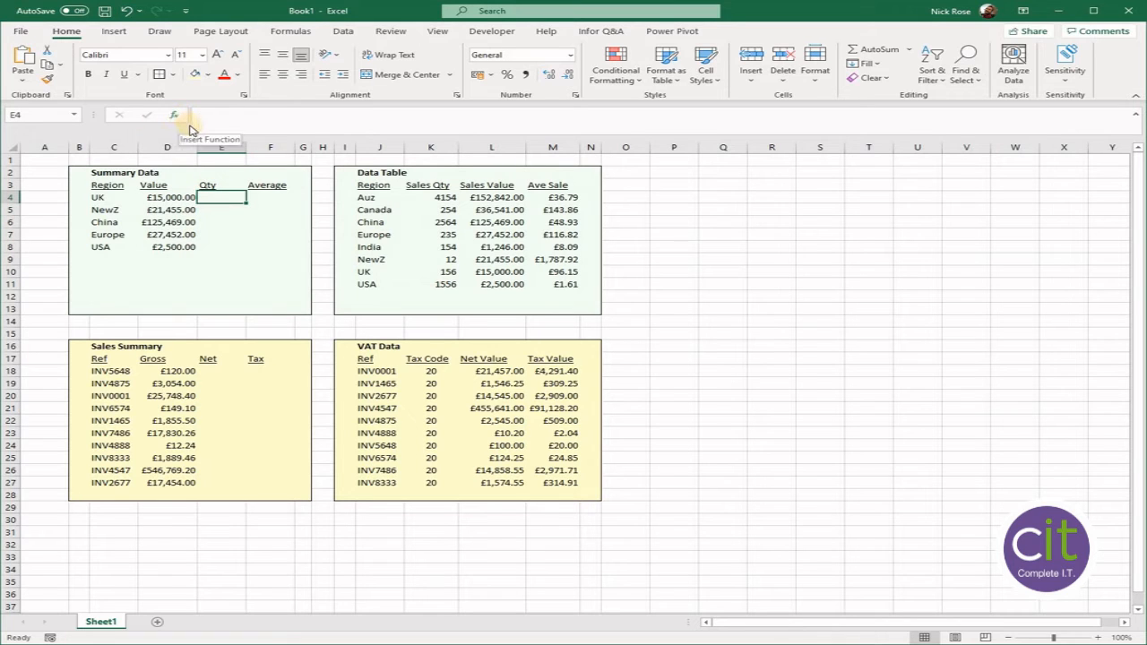
left_click(177, 119)
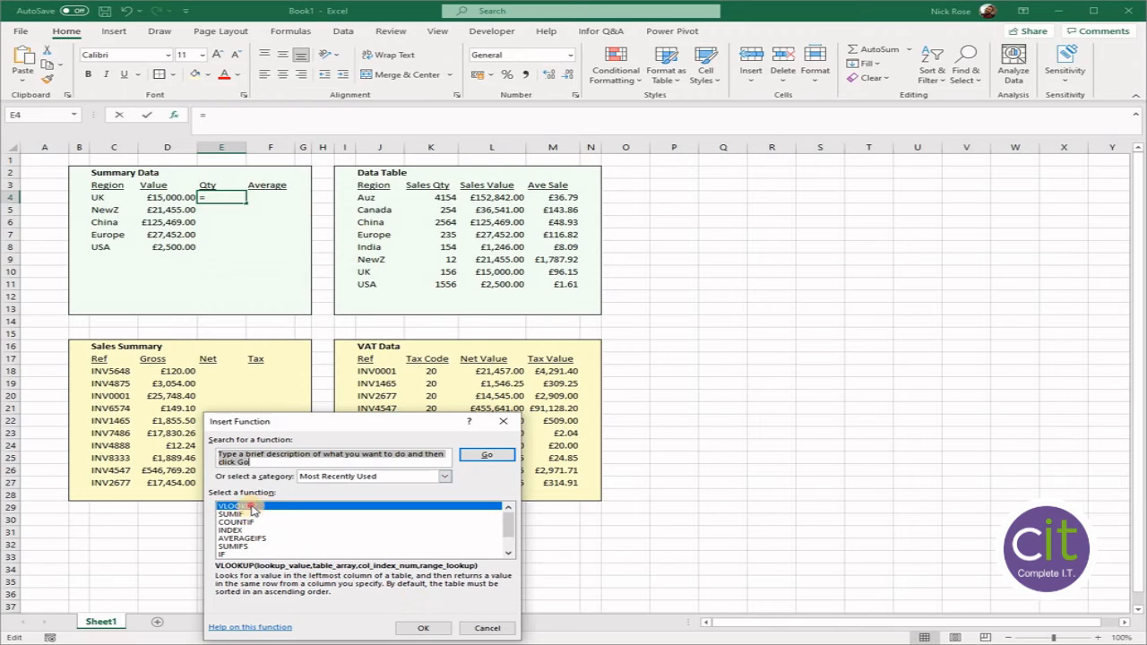
left_click(253, 507)
double_click(253, 507)
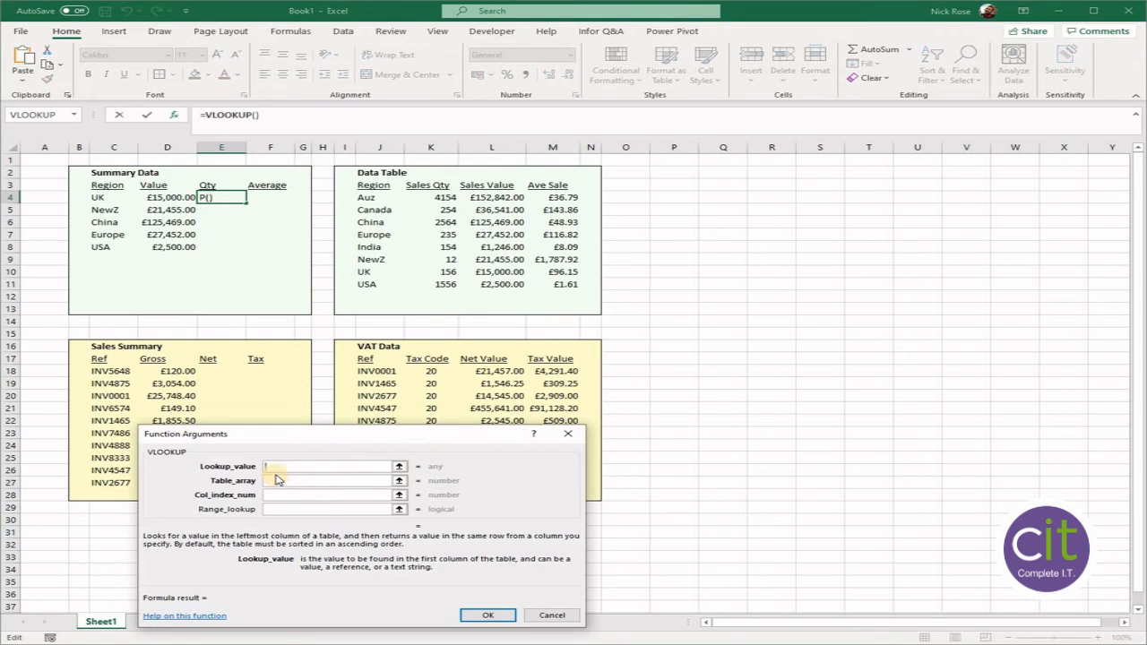
left_click(100, 196)
left_click(286, 480)
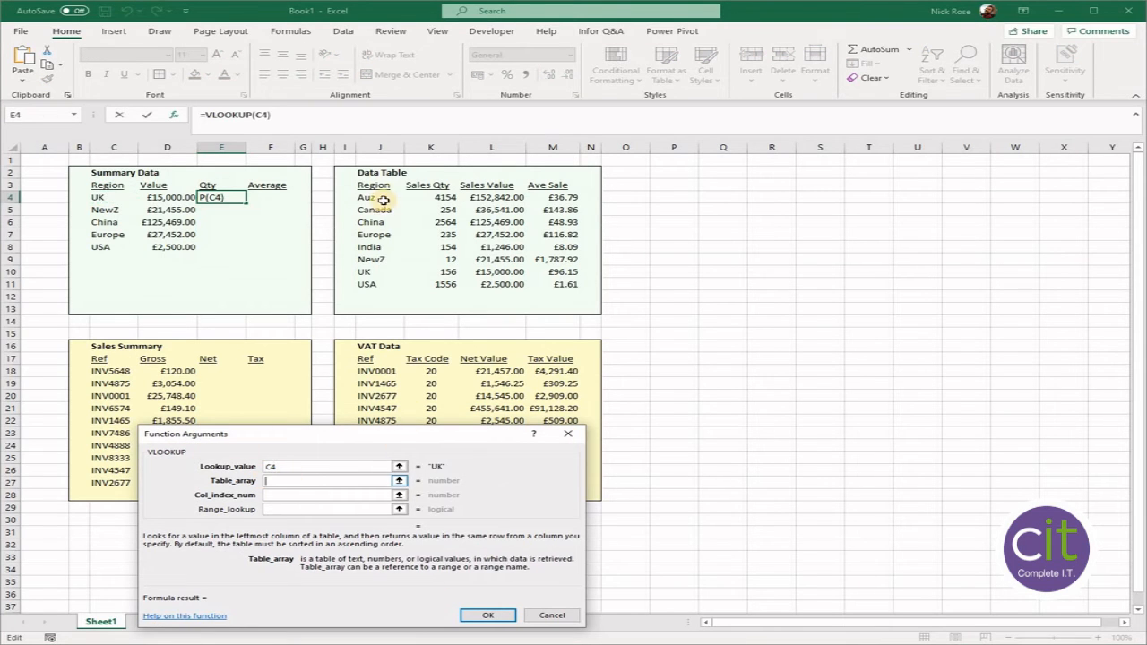
left_click_drag(374, 186, 573, 285)
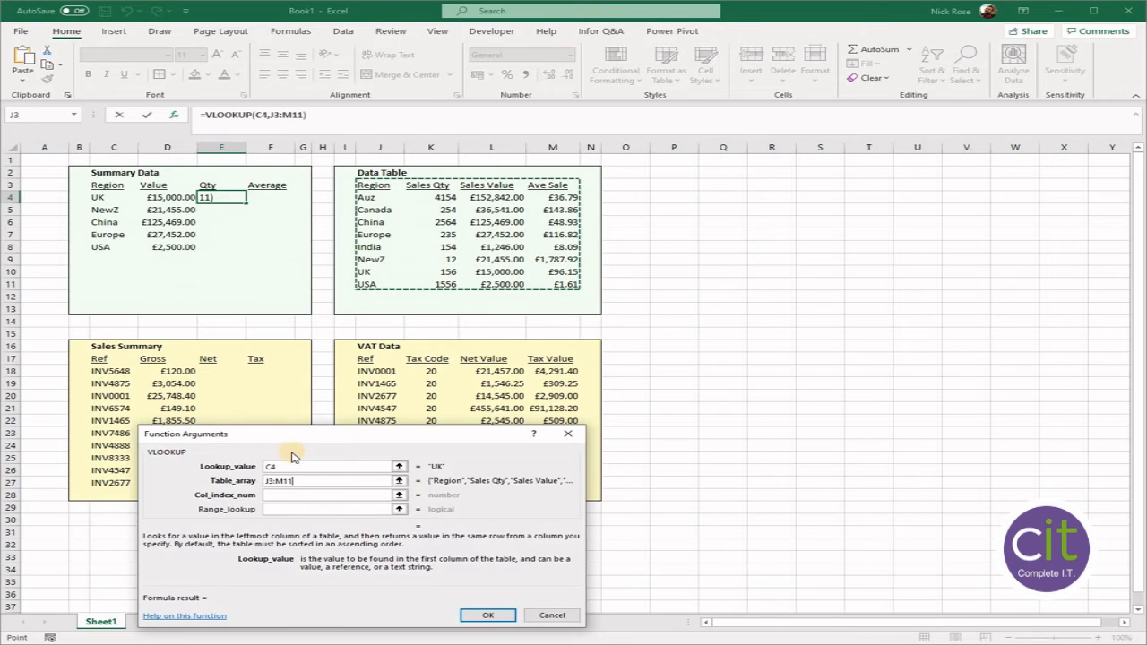
key("F4")
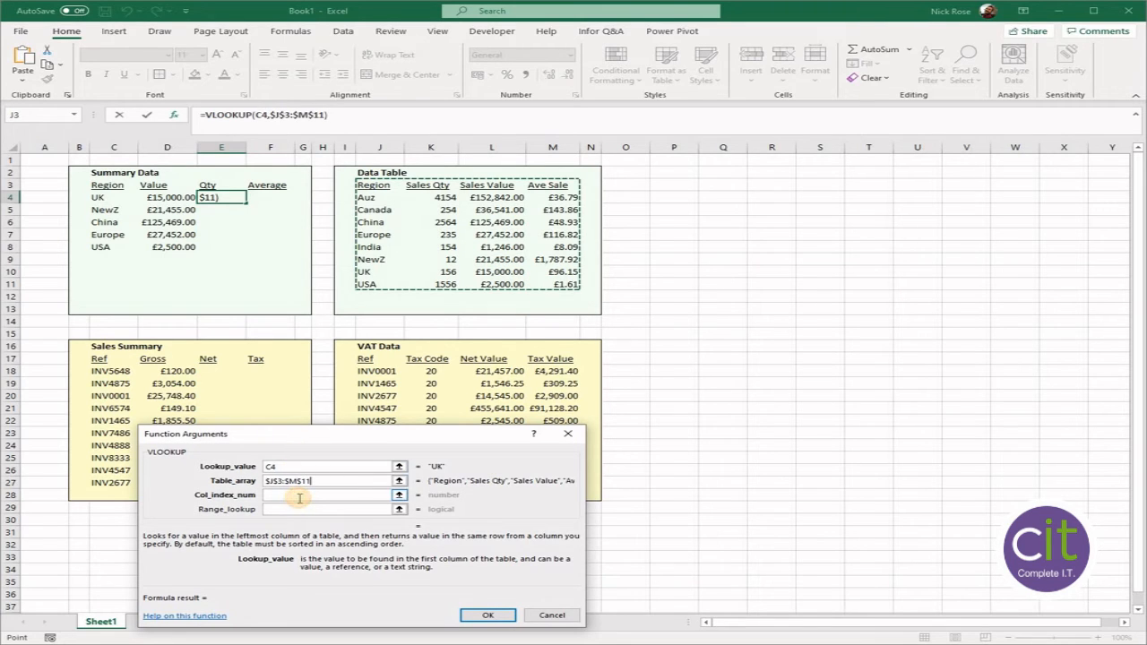
- Complete the E4 VLOOKUP with column index 2 and range lookup FALSE, and copy it down the Qty column to E8
left_click(298, 497)
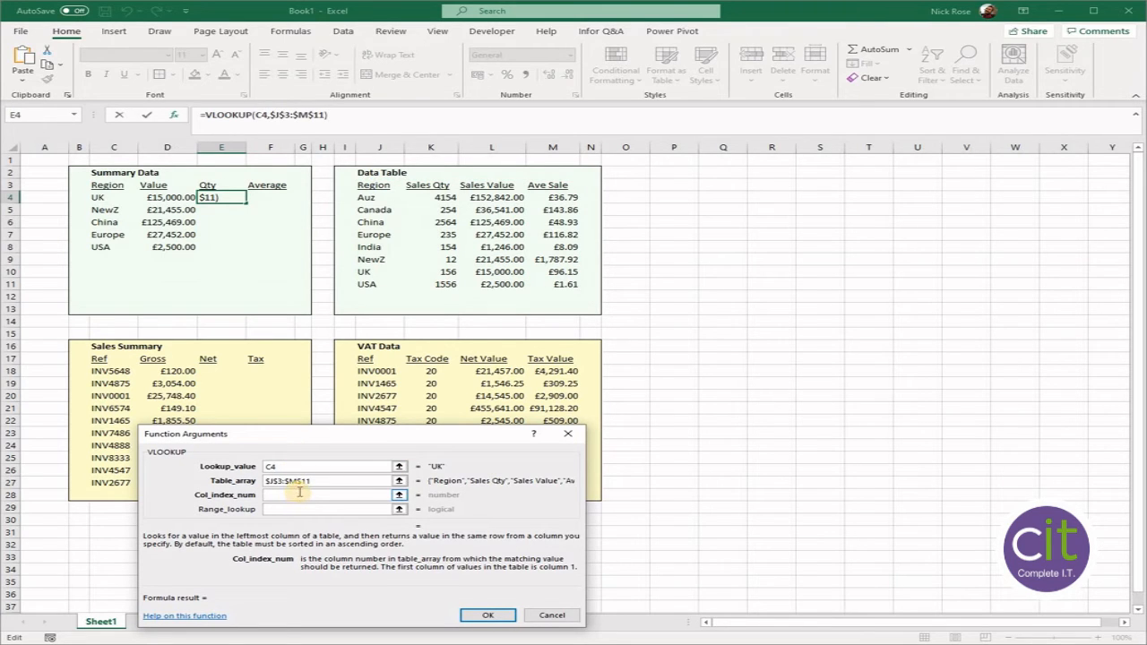
type("2")
key("Tab")
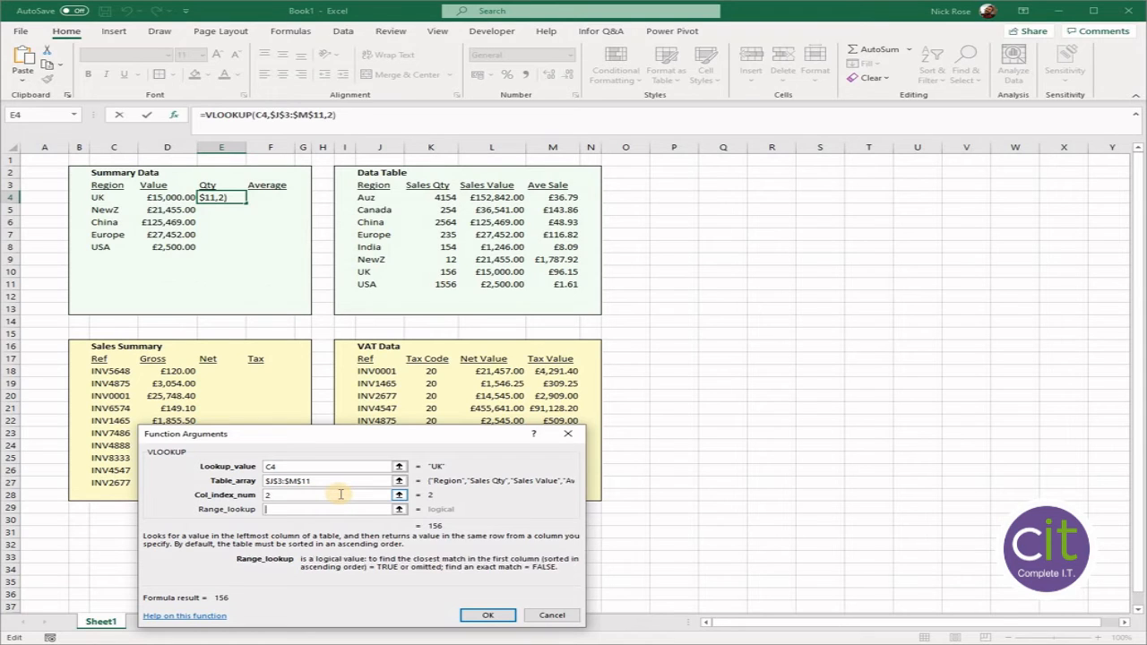
type("false")
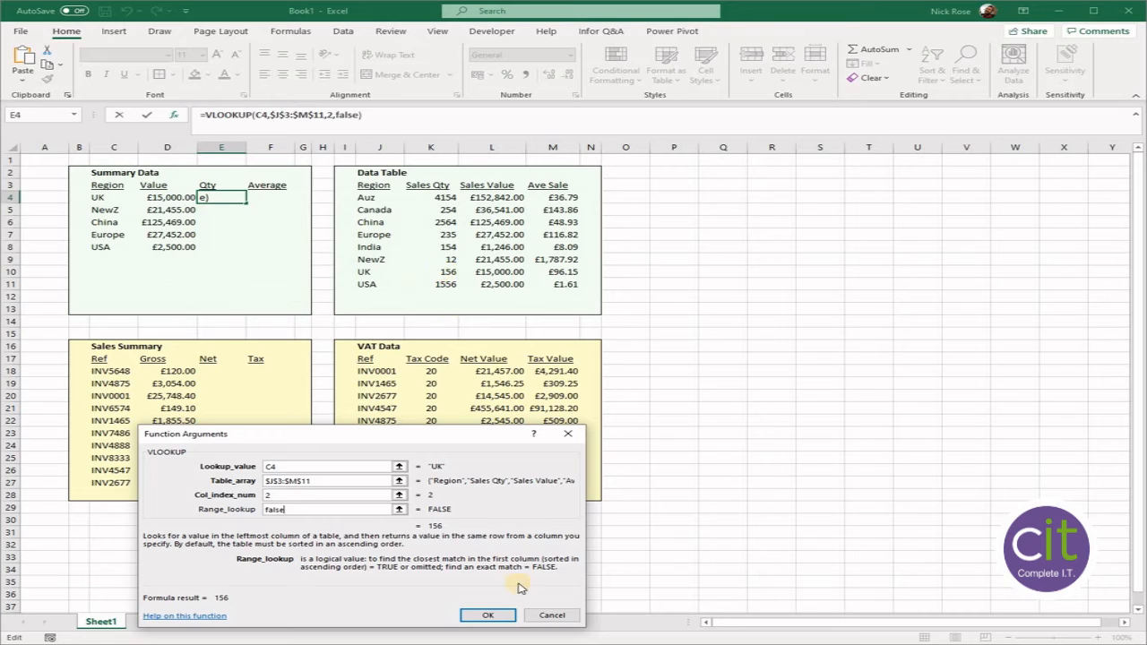
left_click(500, 615)
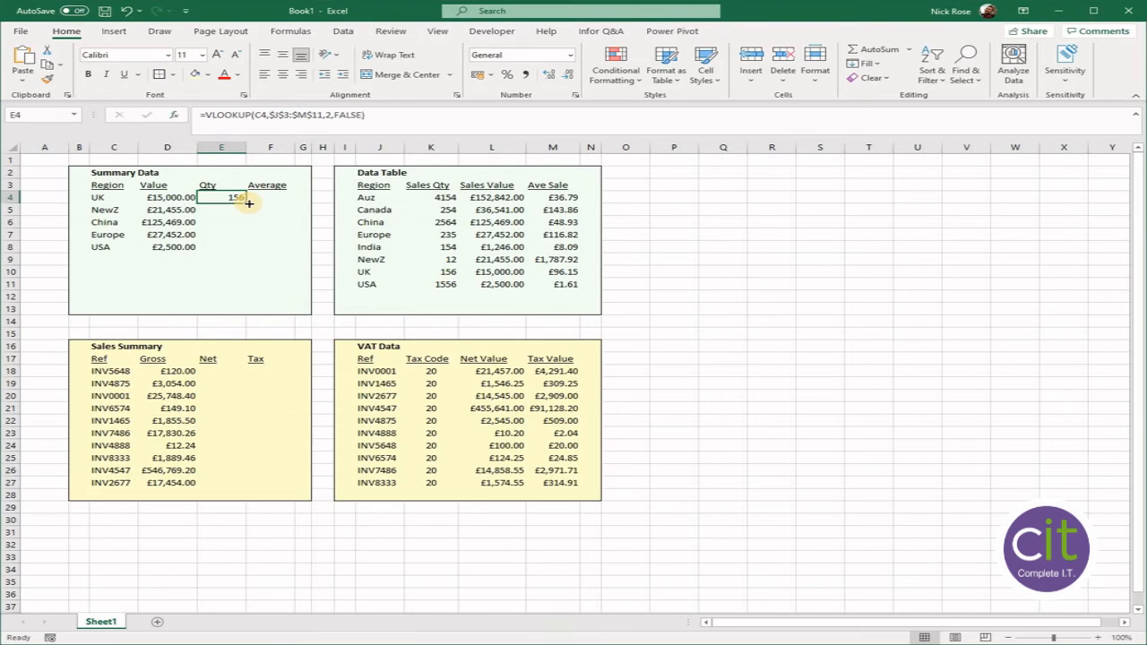
double_click(247, 204)
- Begin a VLOOKUP in F18 with lookup value C18 and the absolute table array $J$17:$M$27
left_click(270, 196)
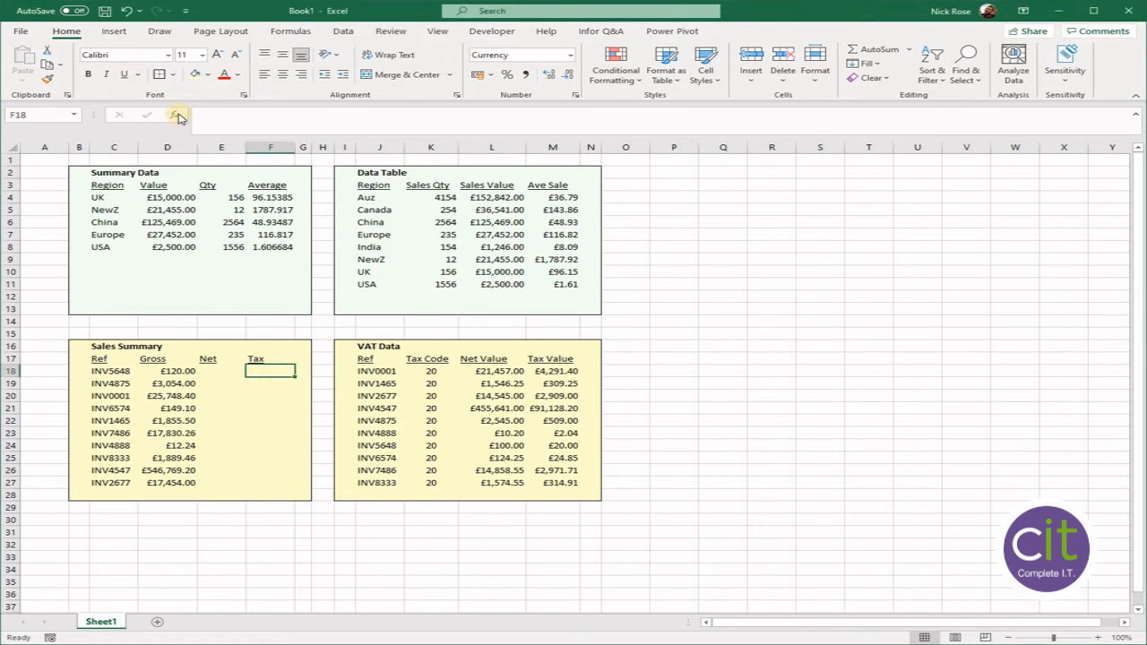
left_click(175, 115)
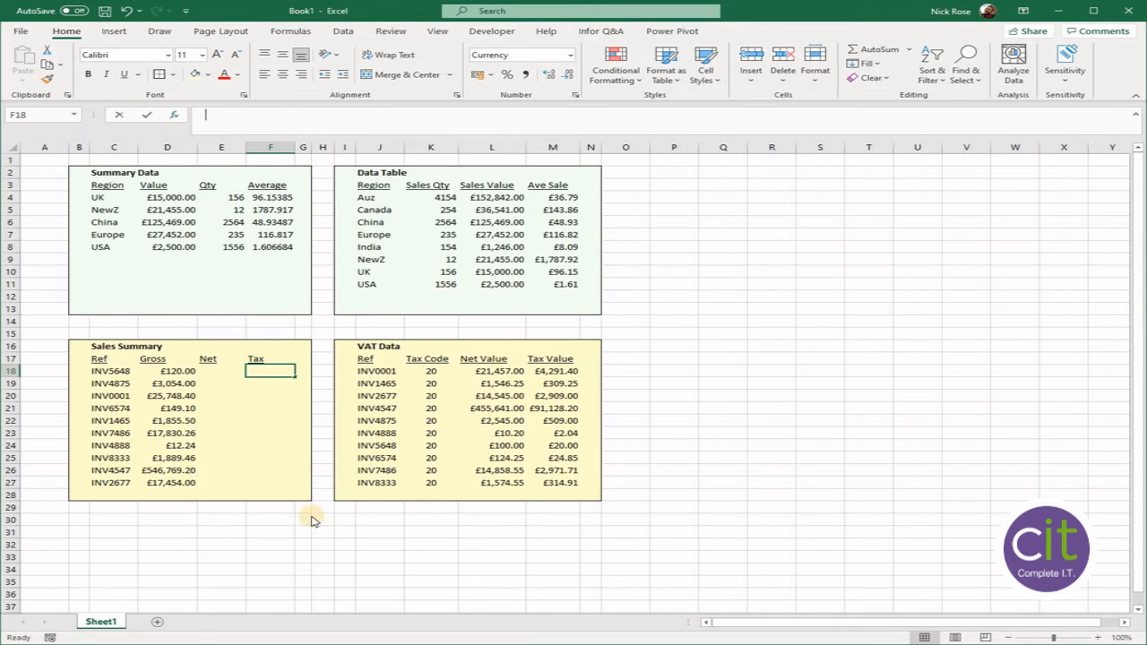
double_click(240, 507)
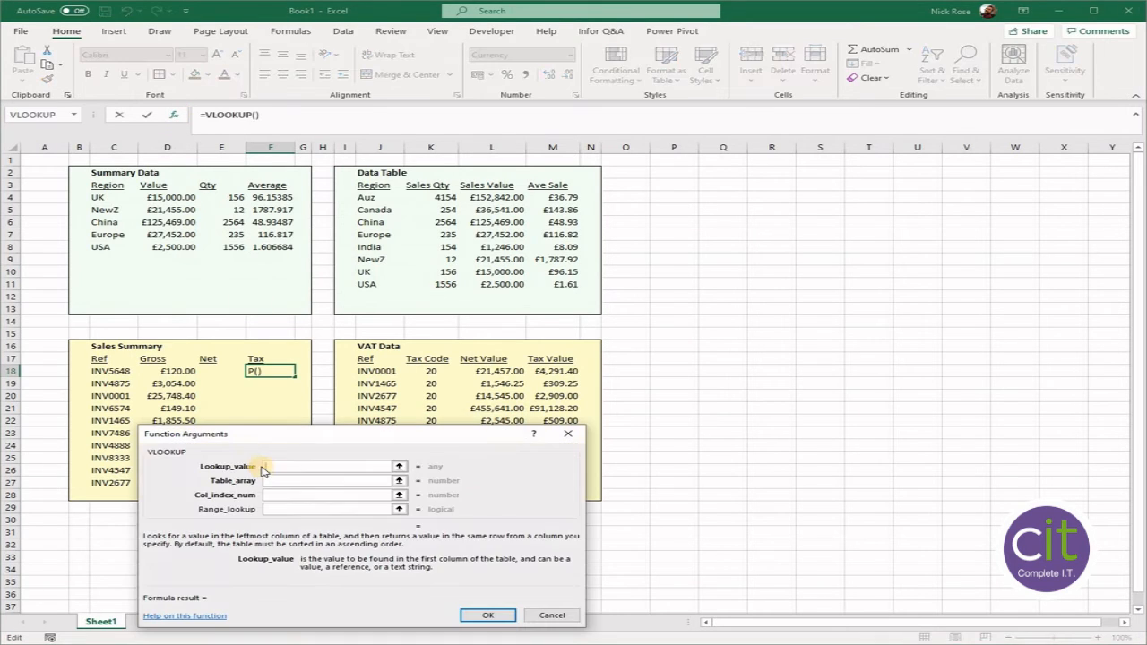
left_click(110, 371)
left_click(309, 484)
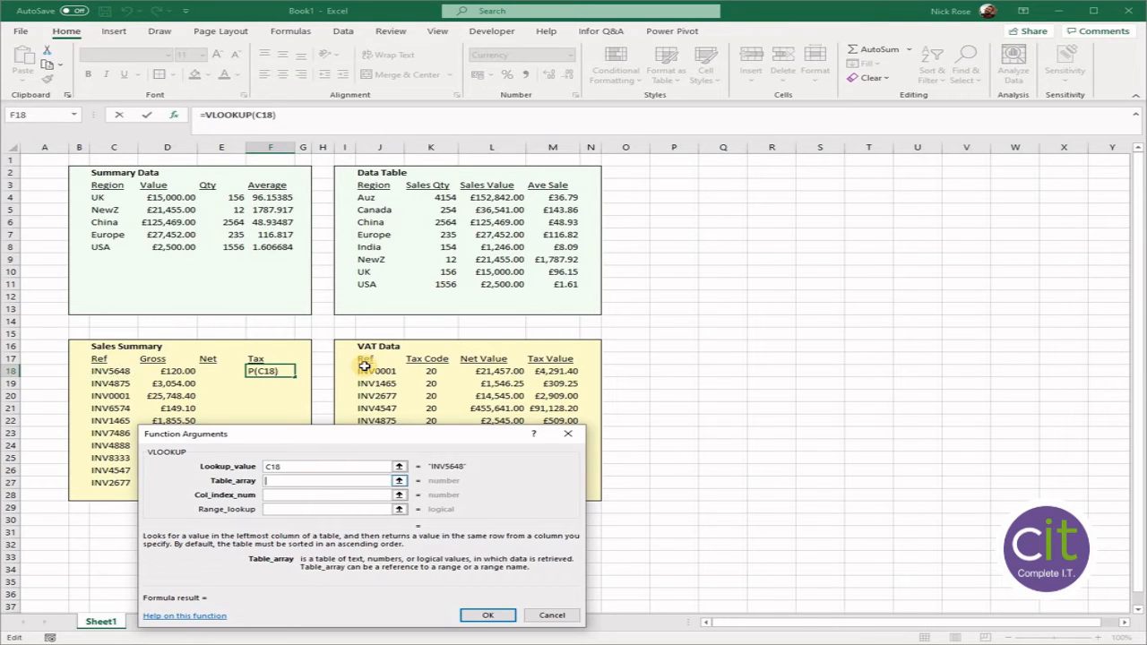
left_click_drag(362, 359, 556, 481)
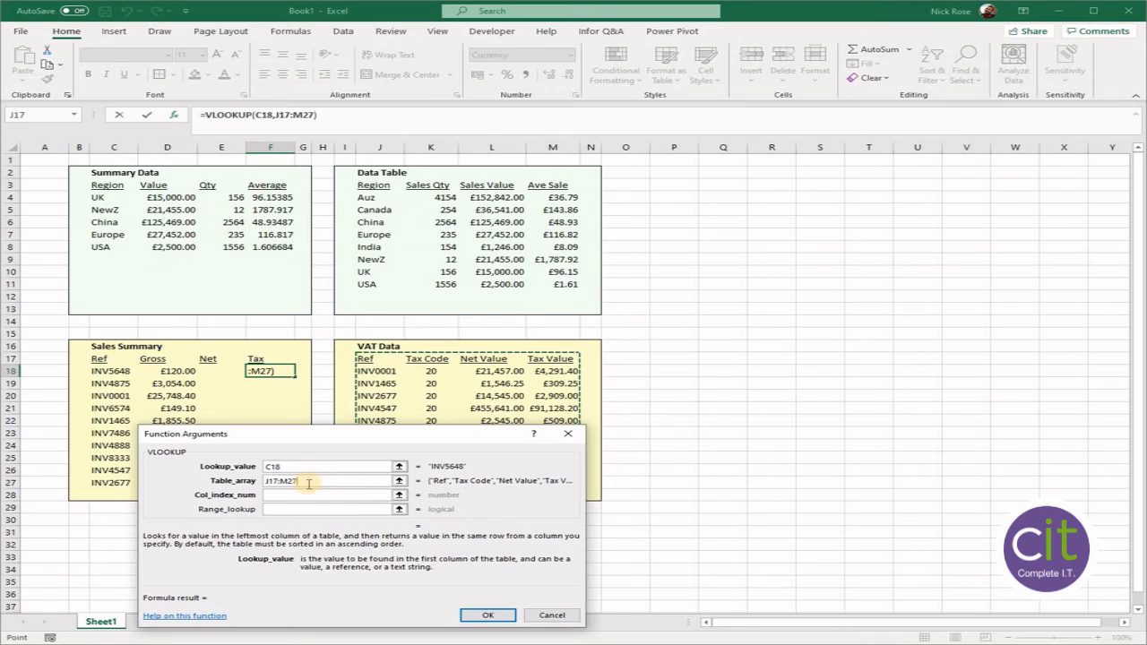
key("F4")
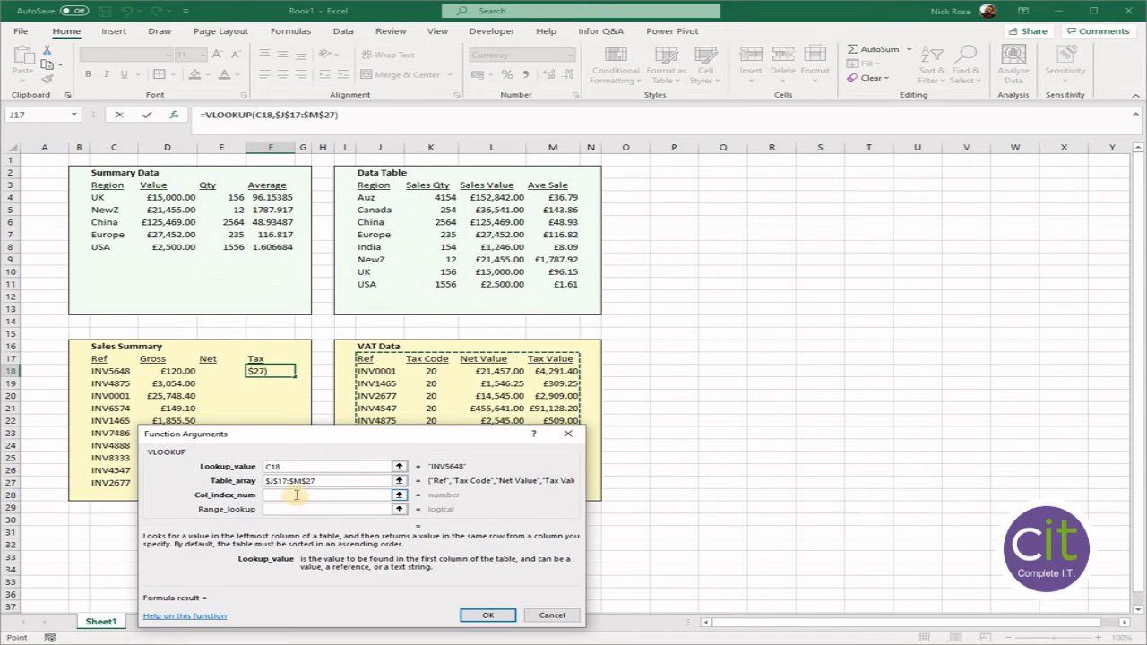
- Complete the F18 VLOOKUP with column index 4 and range lookup FALSE
left_click(297, 494)
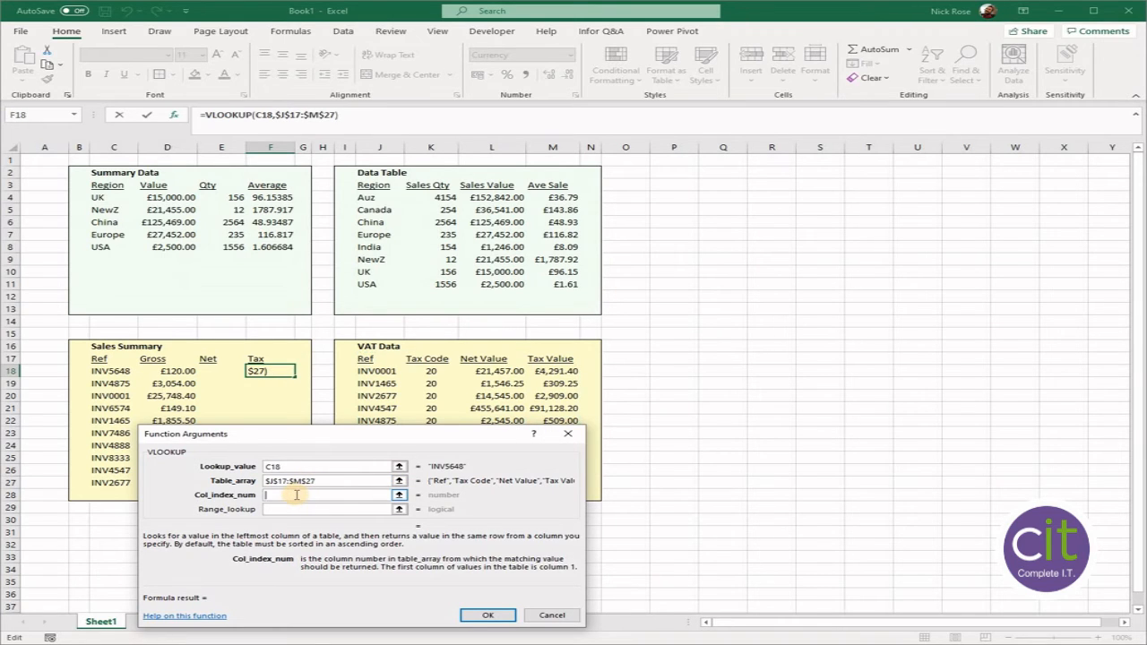
type("4")
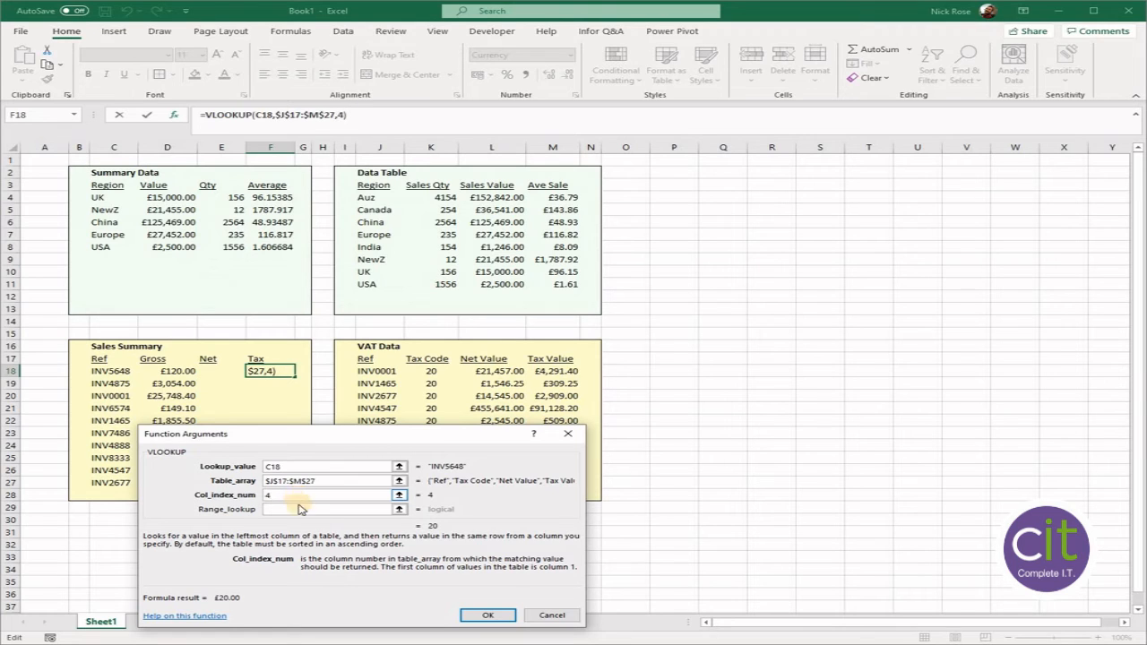
left_click(292, 509)
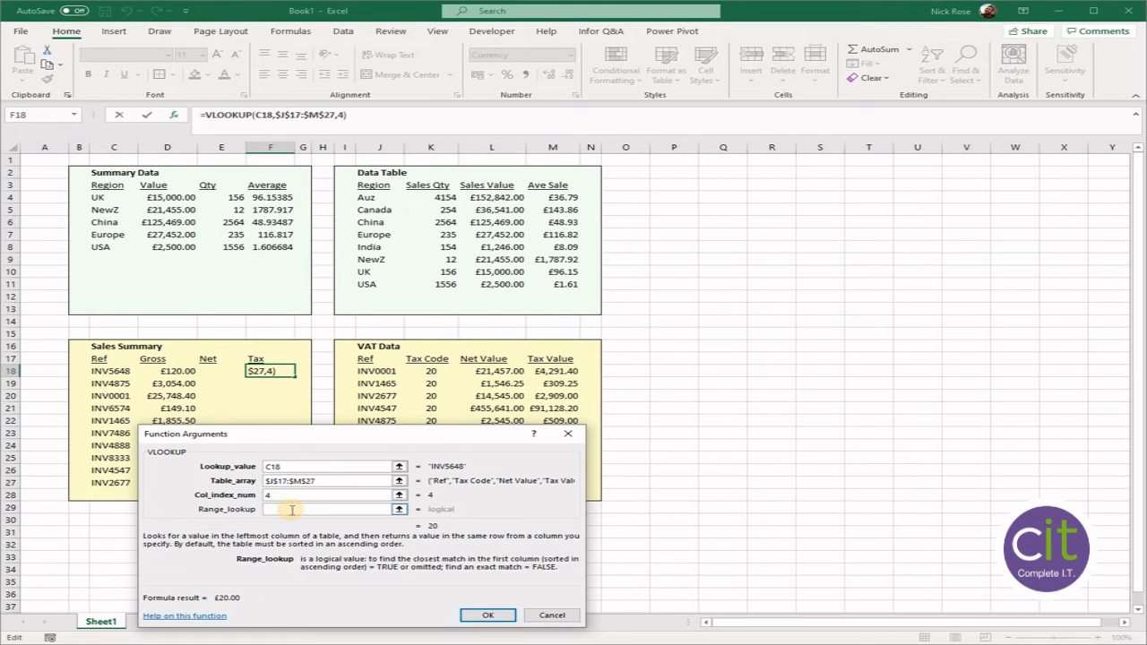
type("False")
left_click(487, 614)
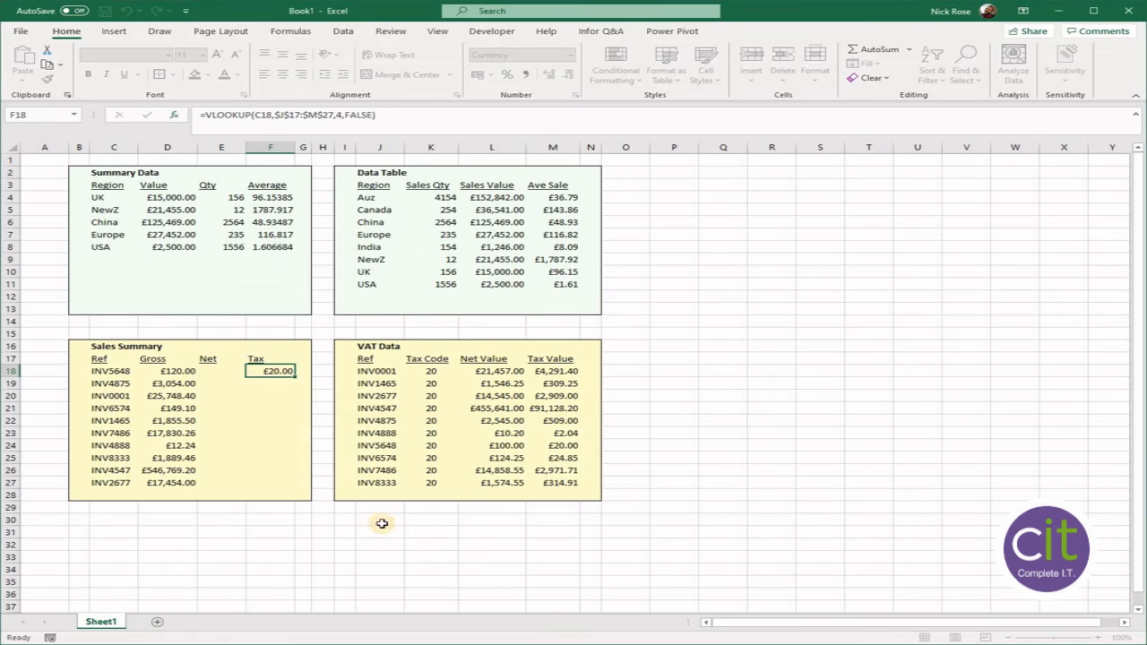
- Copy the F18 formula down the Tax column to F27 and widen column F so every amount fits
double_click(294, 377)
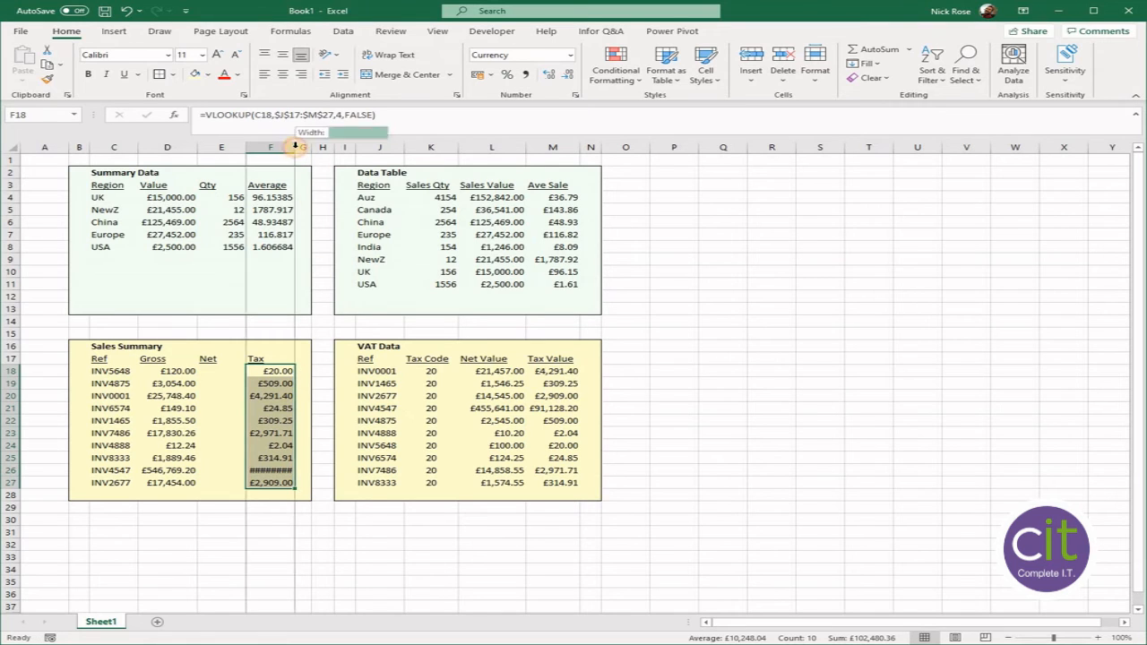
left_click_drag(294, 147, 309, 147)
left_click(279, 470)
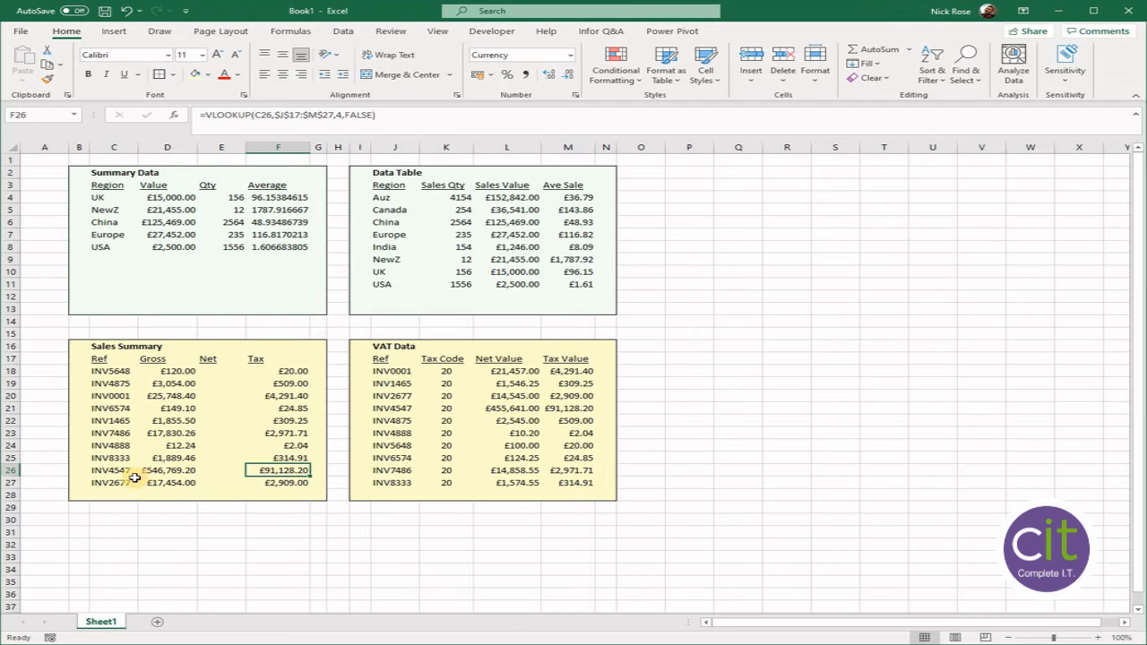
- Enter the formula =D18-F18 in E18 to calculate the first invoice's Net amount as Gross minus Tax
left_click(167, 470)
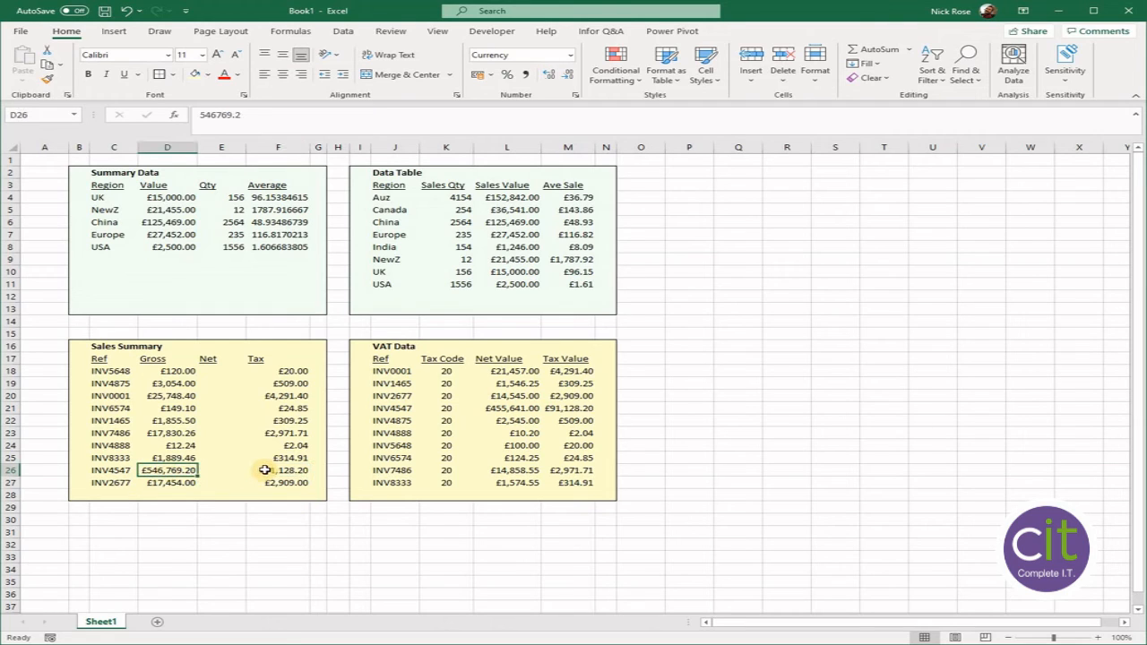
left_click(261, 472)
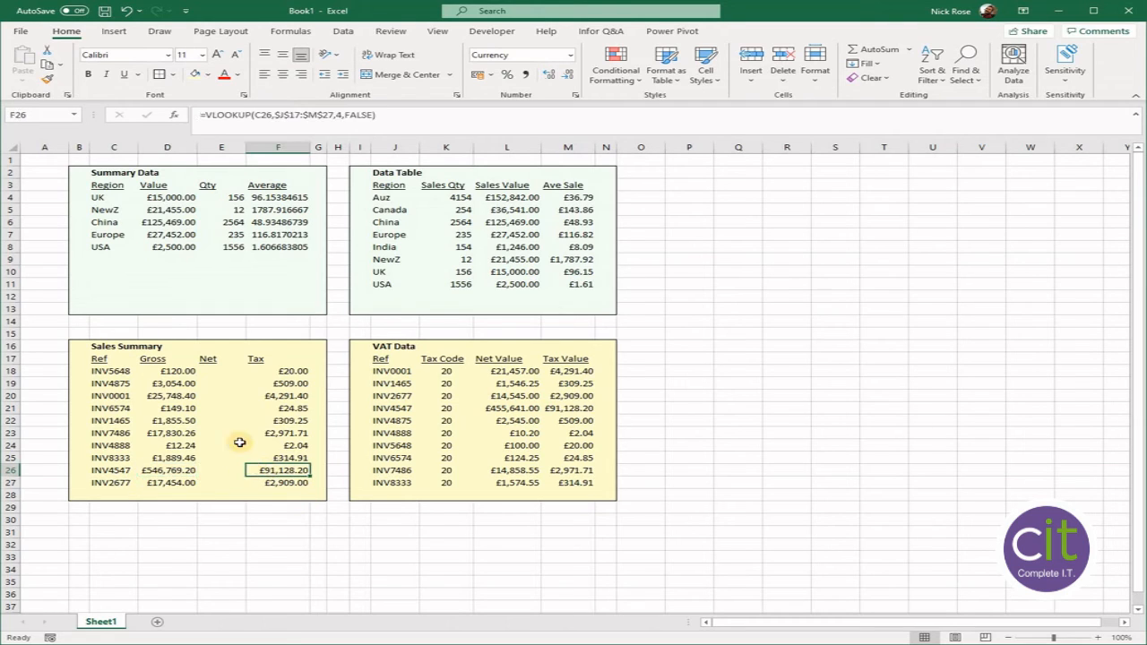
left_click(222, 370)
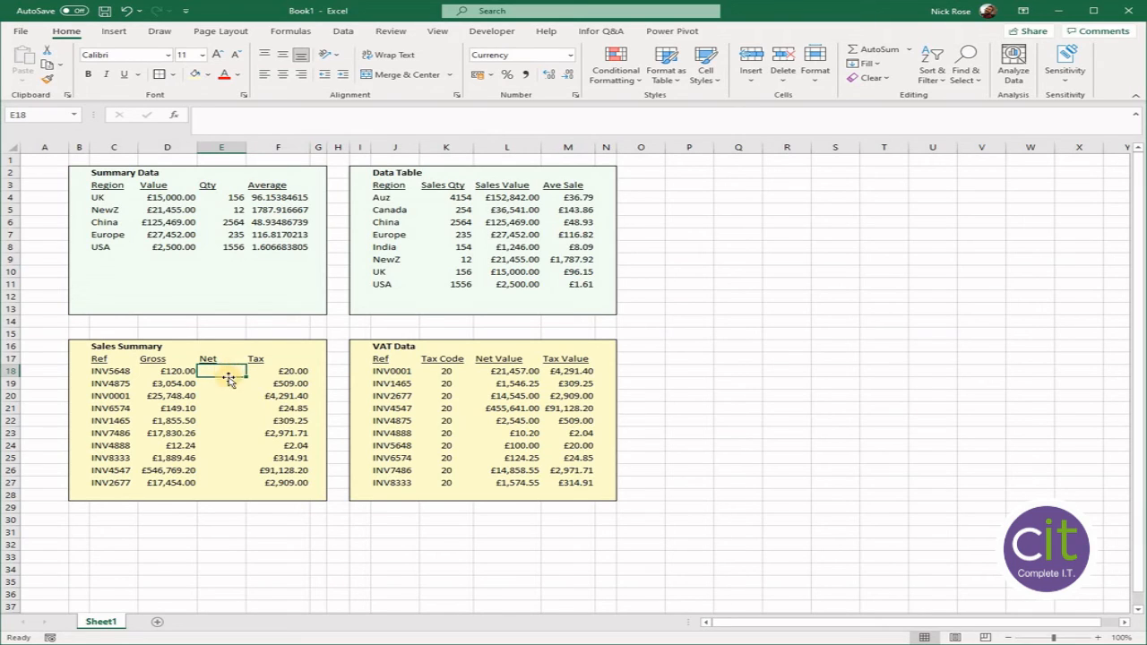
type("=")
left_click(167, 372)
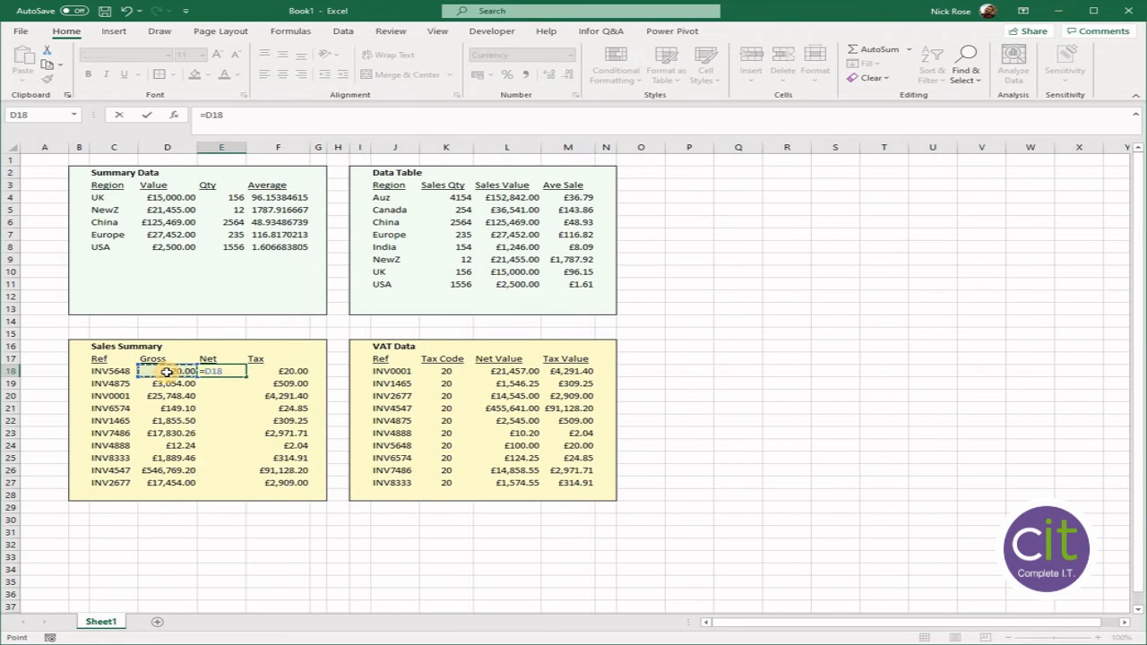
type("-")
left_click(279, 371)
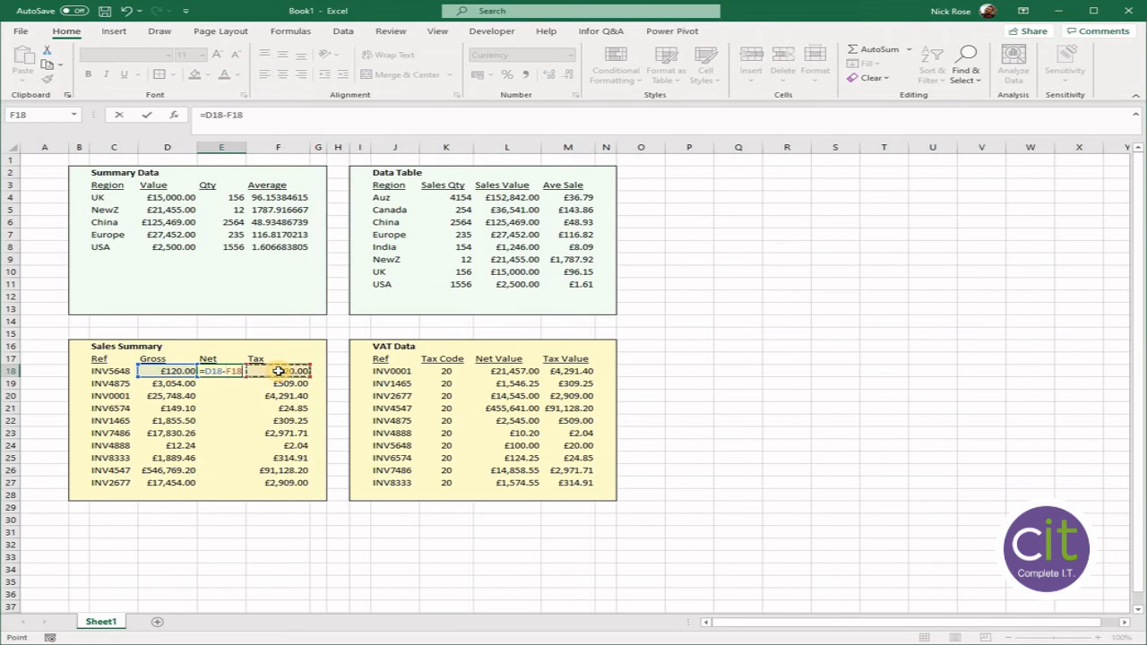
key("Return")
- Copy the E18 formula down the Net column to E27 and widen column E to fit its amounts
left_click(230, 370)
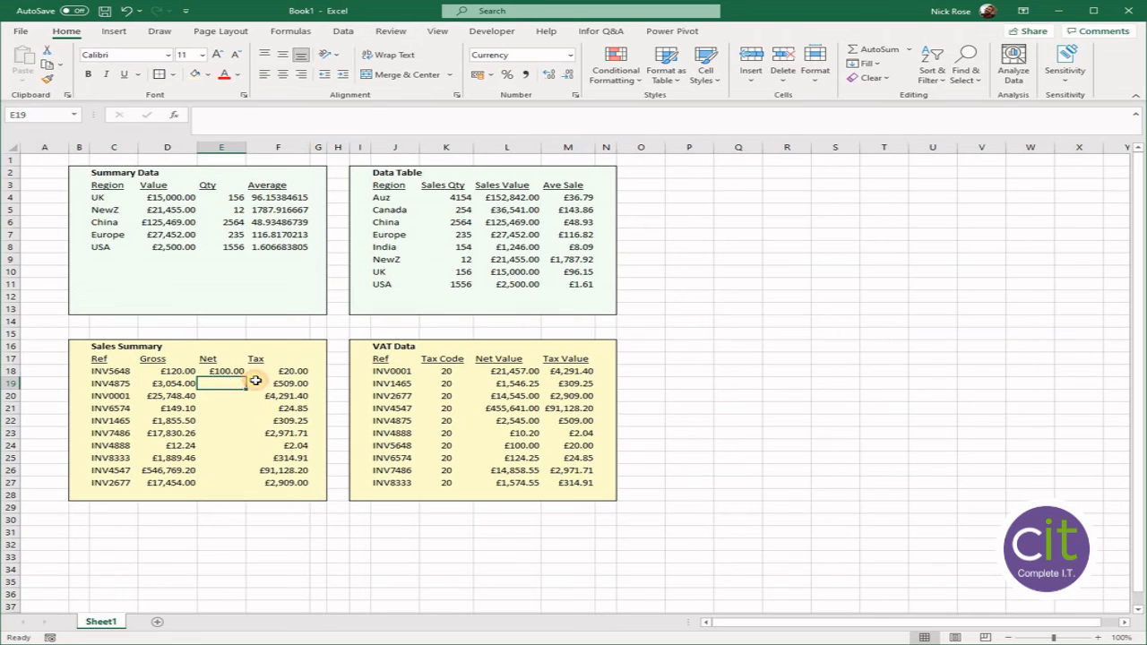
double_click(244, 376)
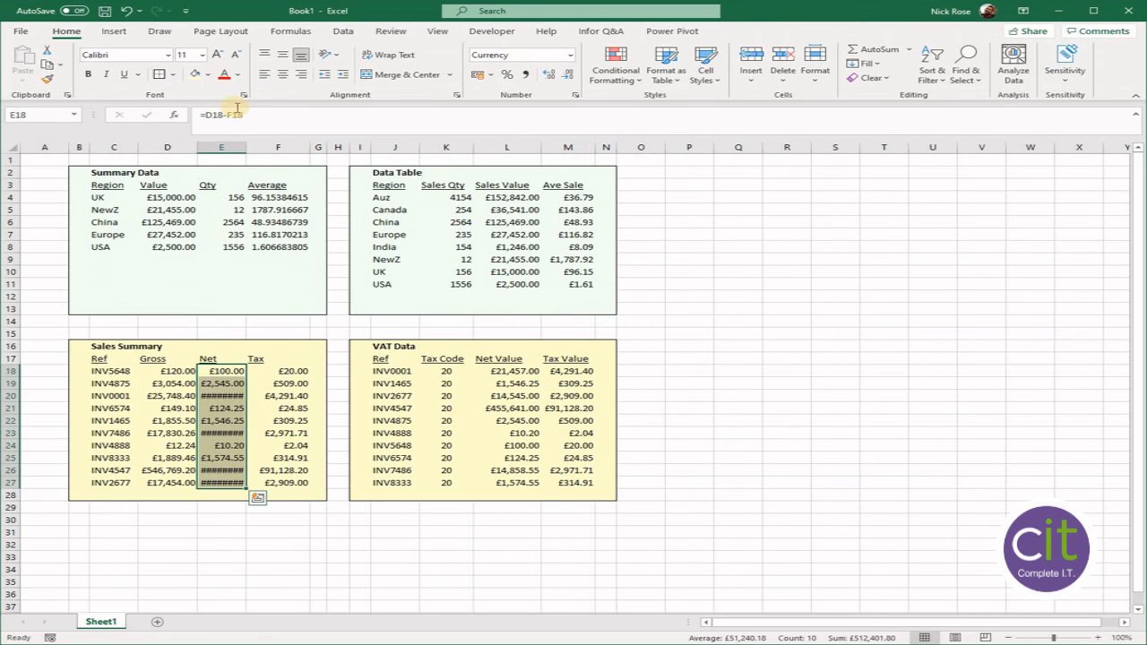
double_click(248, 150)
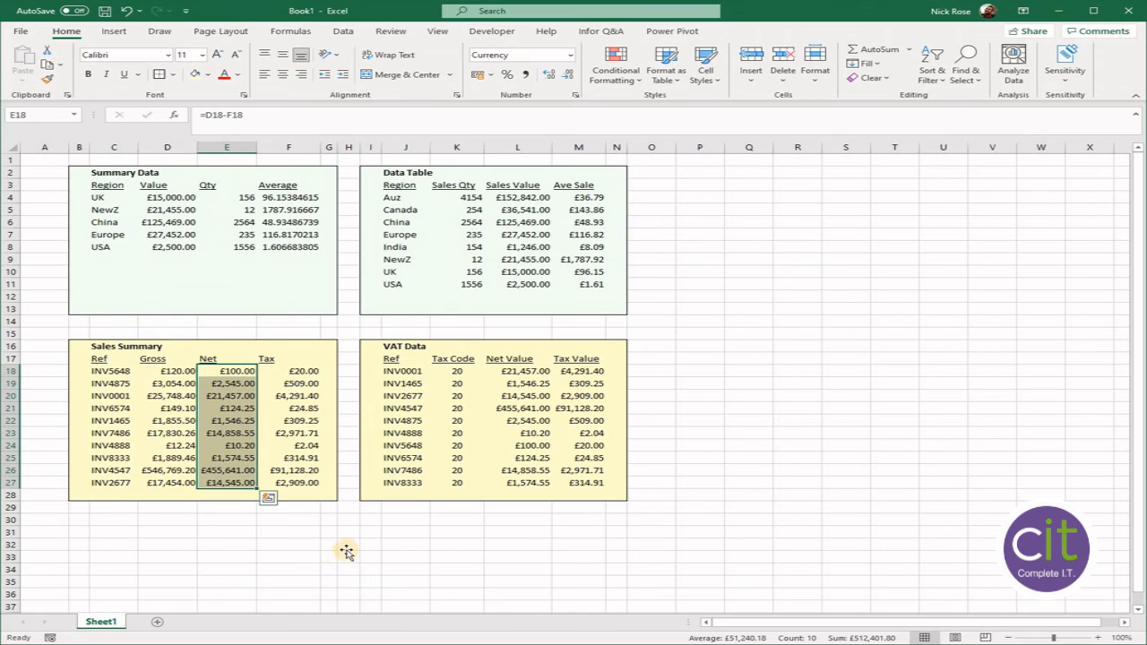
left_click(346, 554)
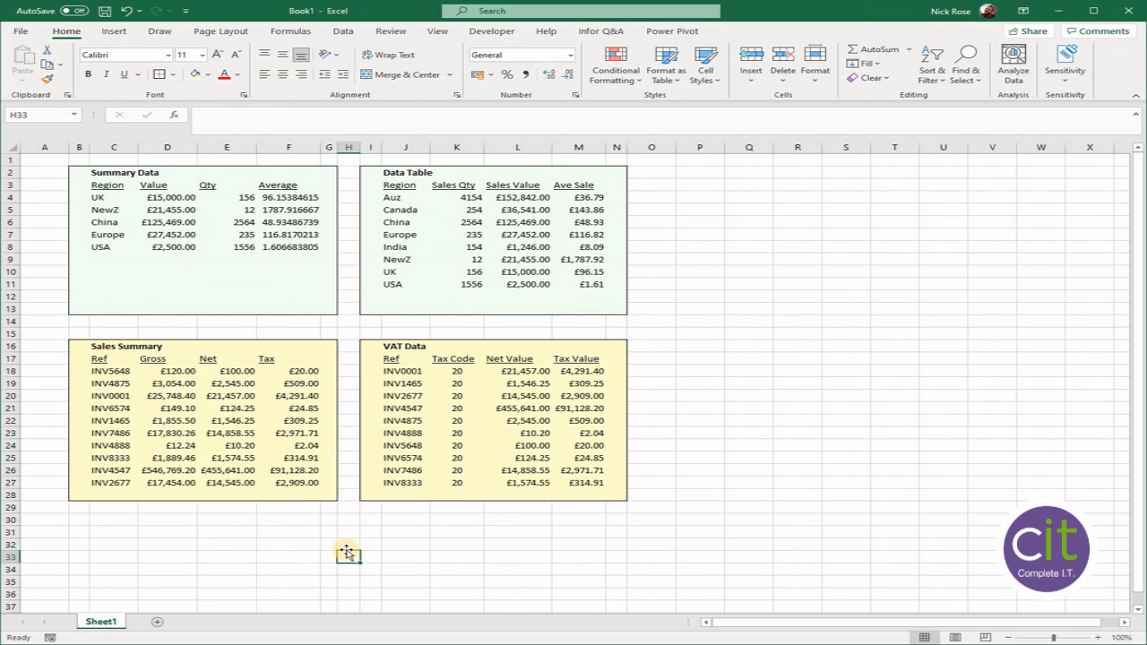